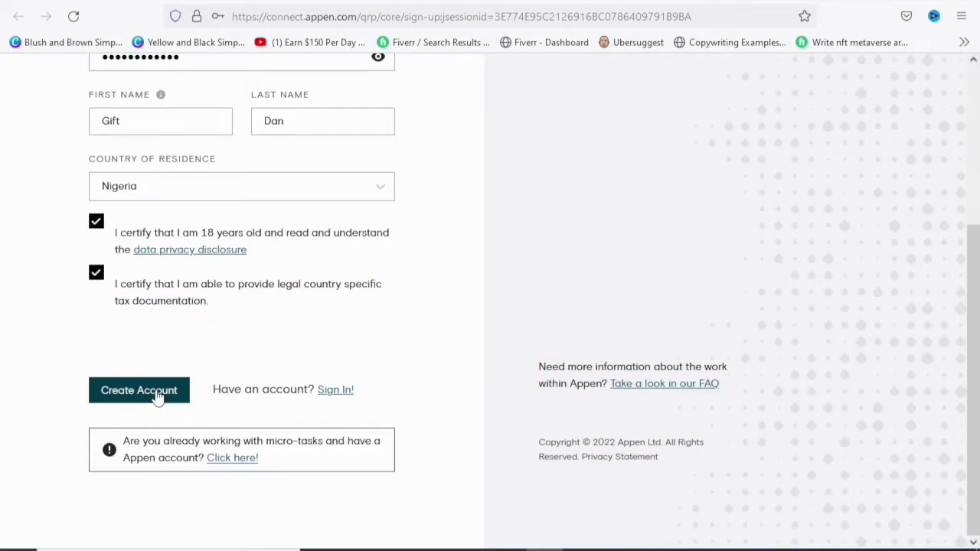
Submit the completed registration form to create the Appen account and dismiss the save-login prompt
left_click(138, 393)
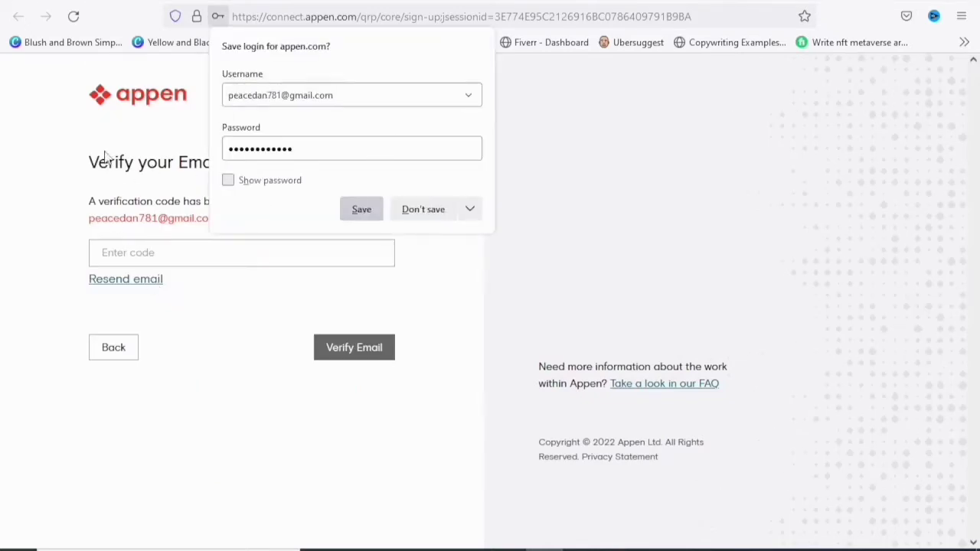
left_click(179, 203)
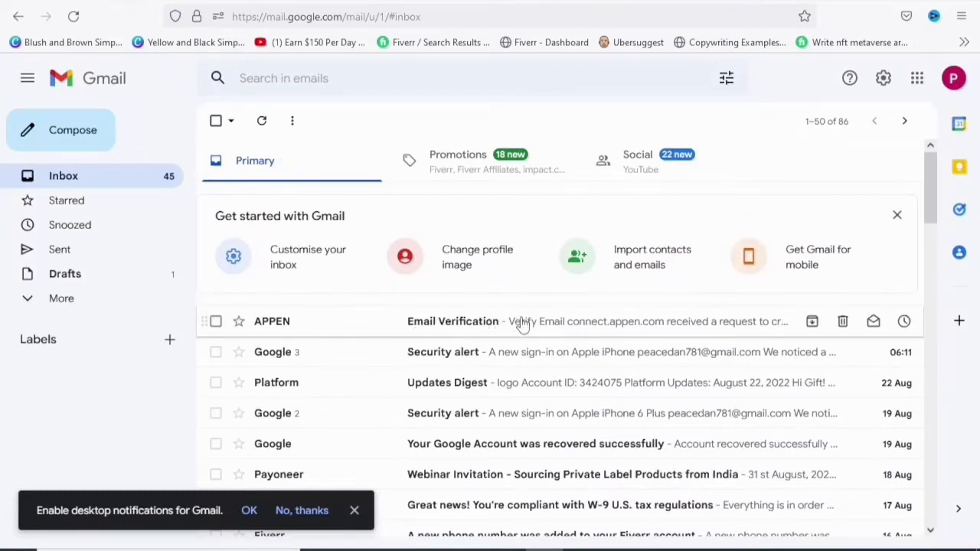
Open the Email Verification message from APPEN in Gmail and copy the verification code
left_click(462, 328)
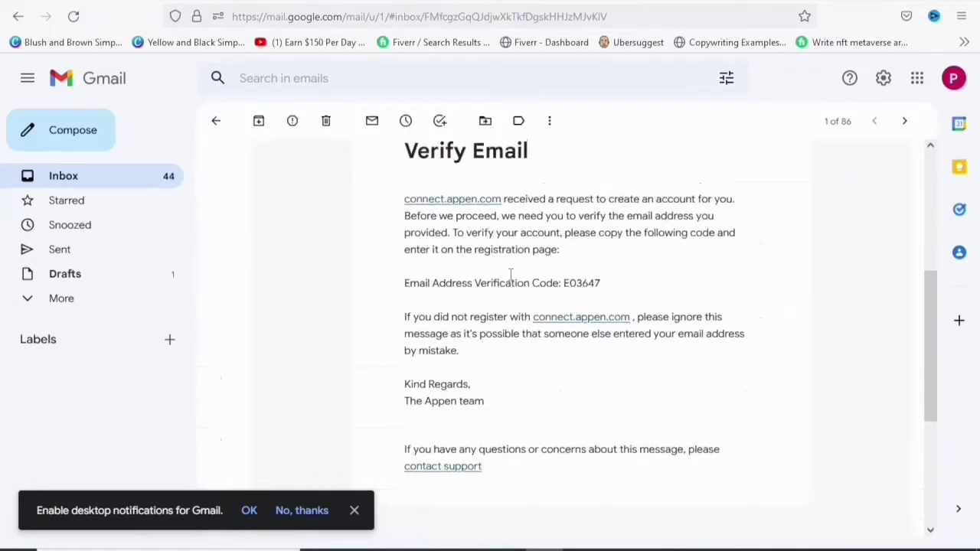
scroll(510, 273, "up", 5)
scroll(511, 280, "down", 3)
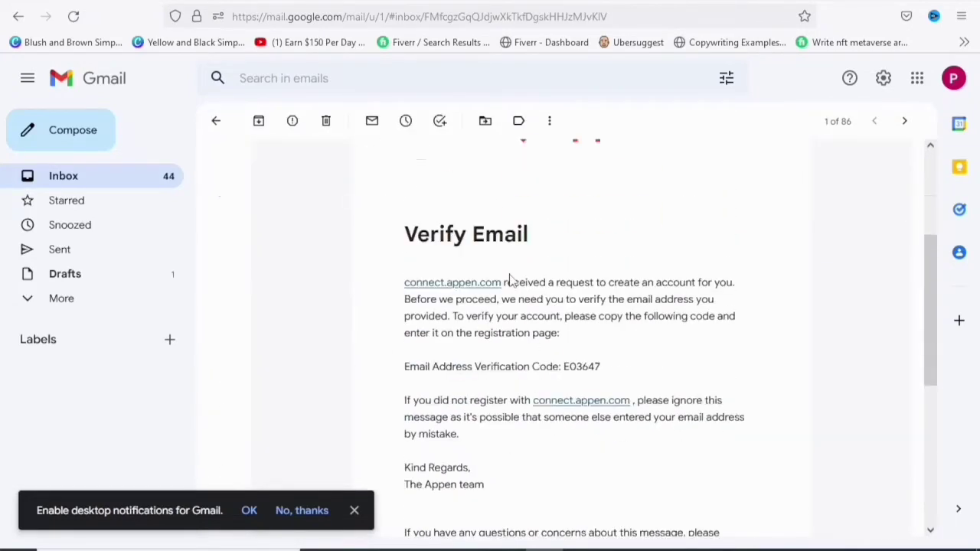
double_click(570, 367)
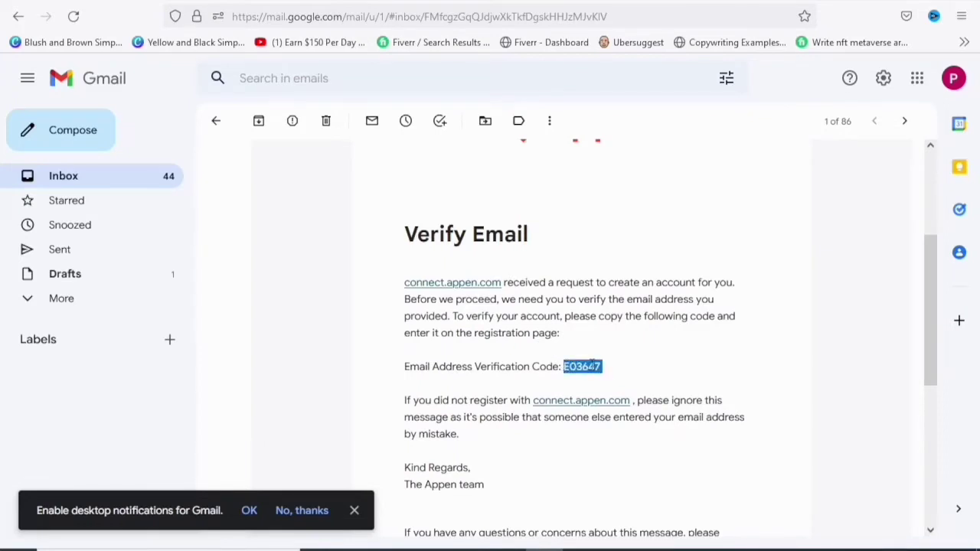
right_click(591, 364)
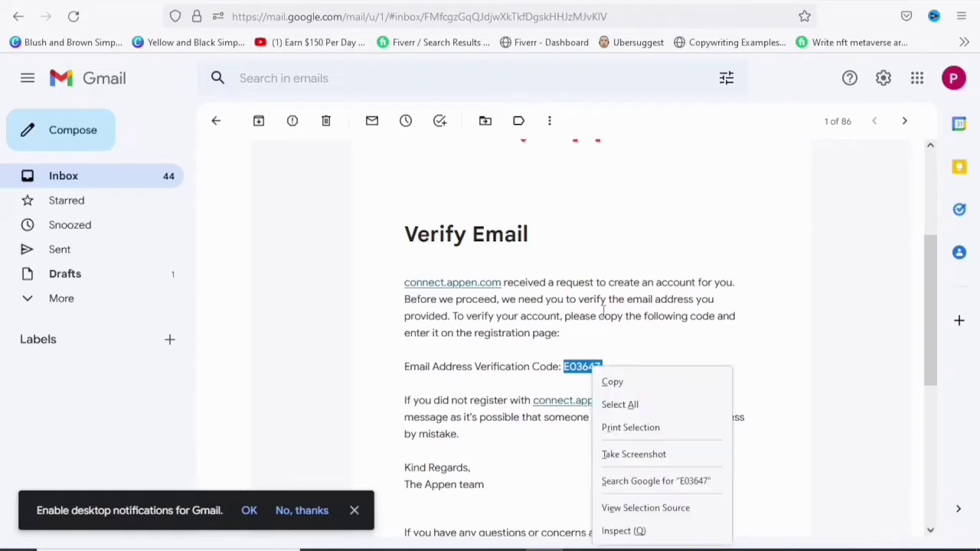
left_click(613, 382)
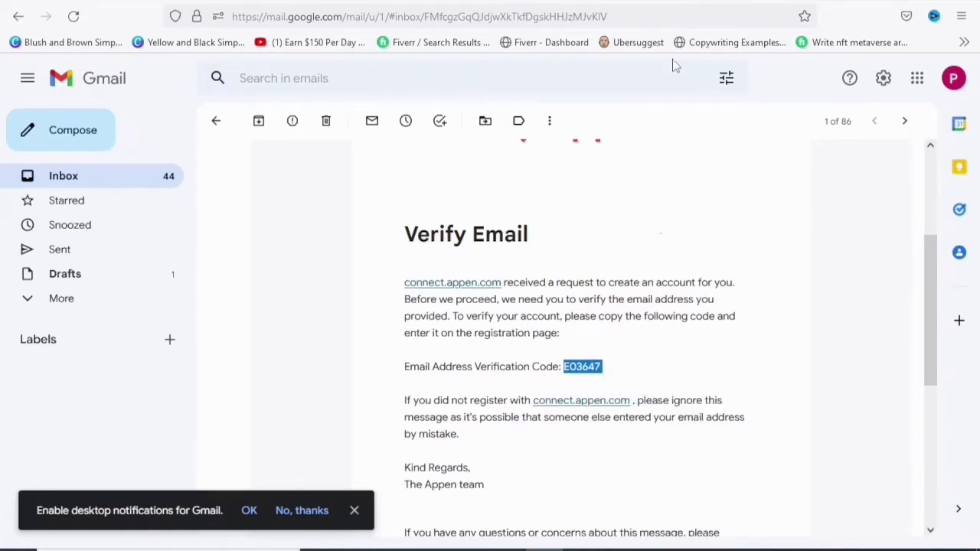
Return to the Appen sign-up page, paste the email verification code and verify the email
key("ctrl+Tab")
left_click(313, 254)
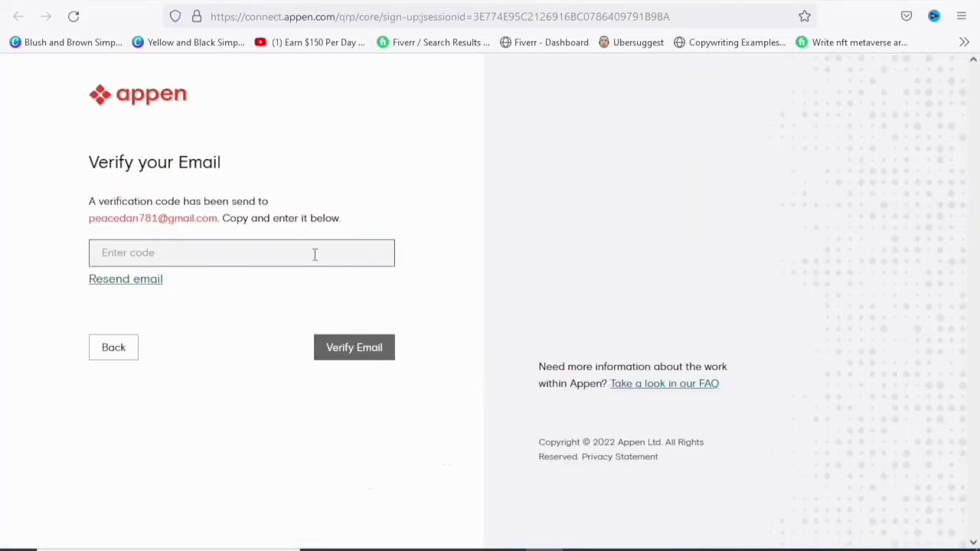
key("ctrl+v")
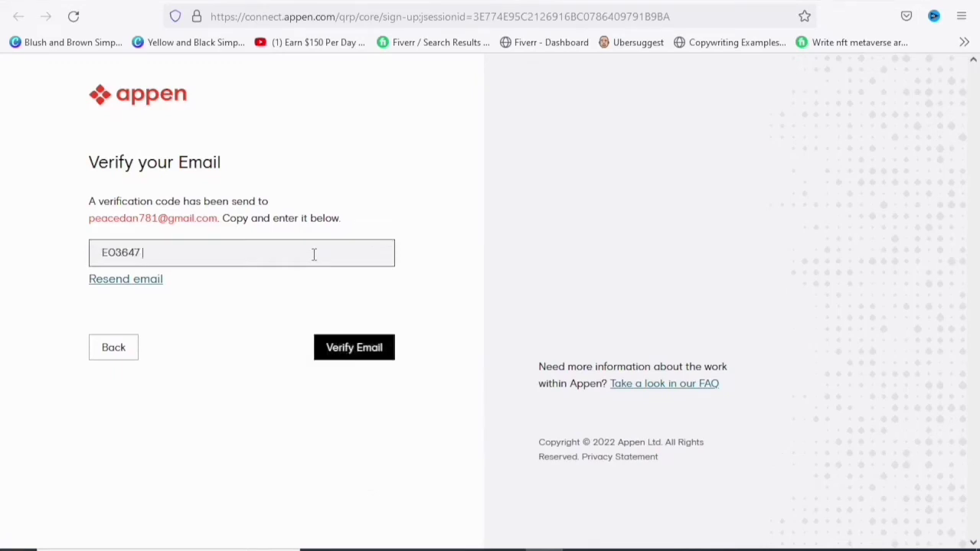
left_click(370, 349)
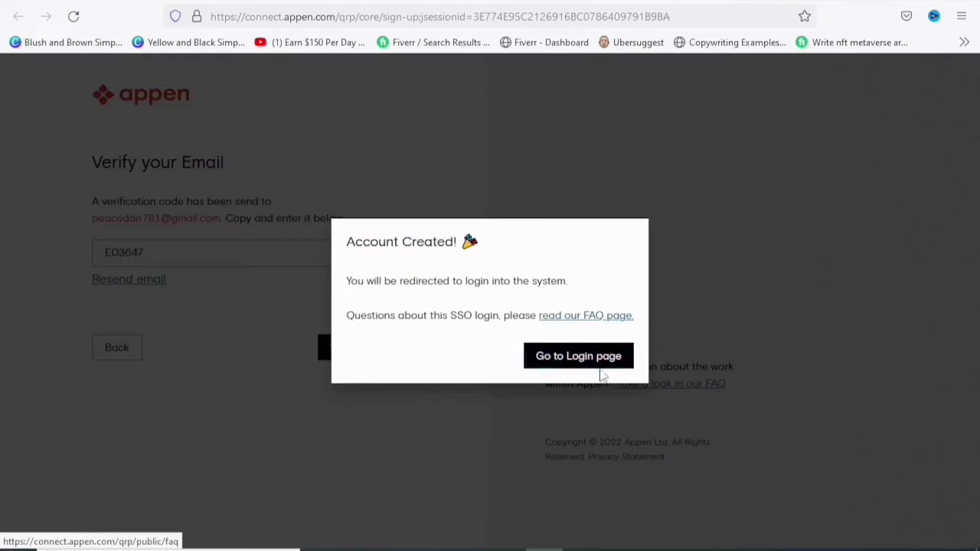
Go to the Appen login page and log in with the saved email and account password, with Remember Me enabled
left_click(582, 357)
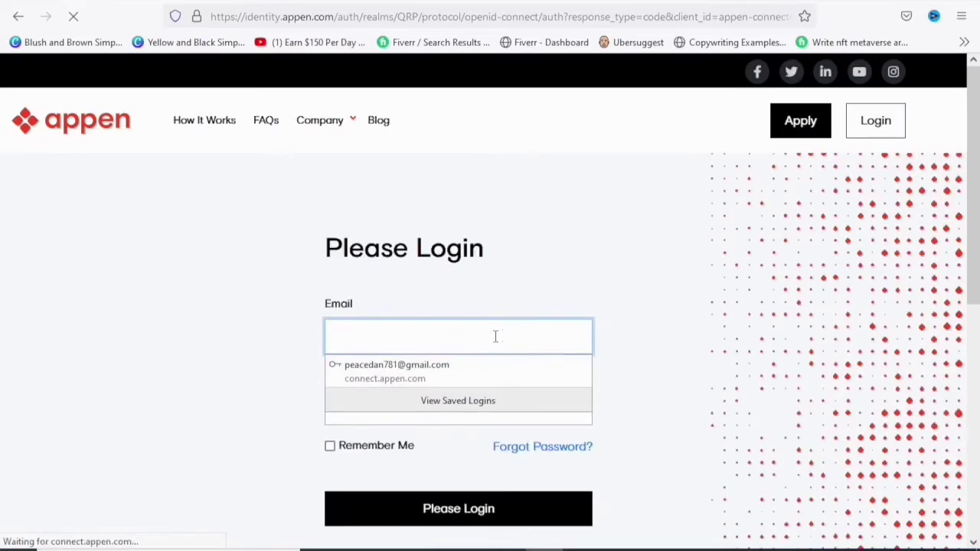
left_click(464, 371)
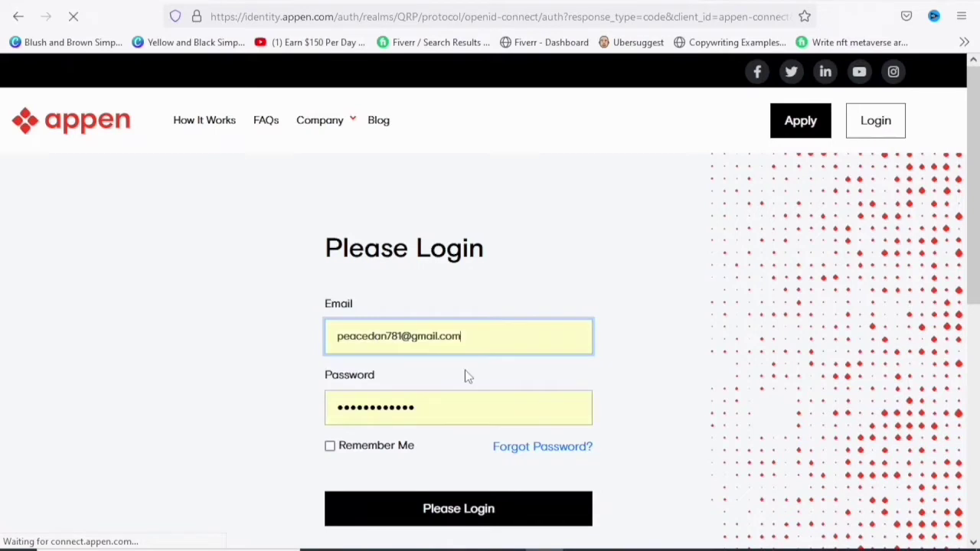
left_click(451, 414)
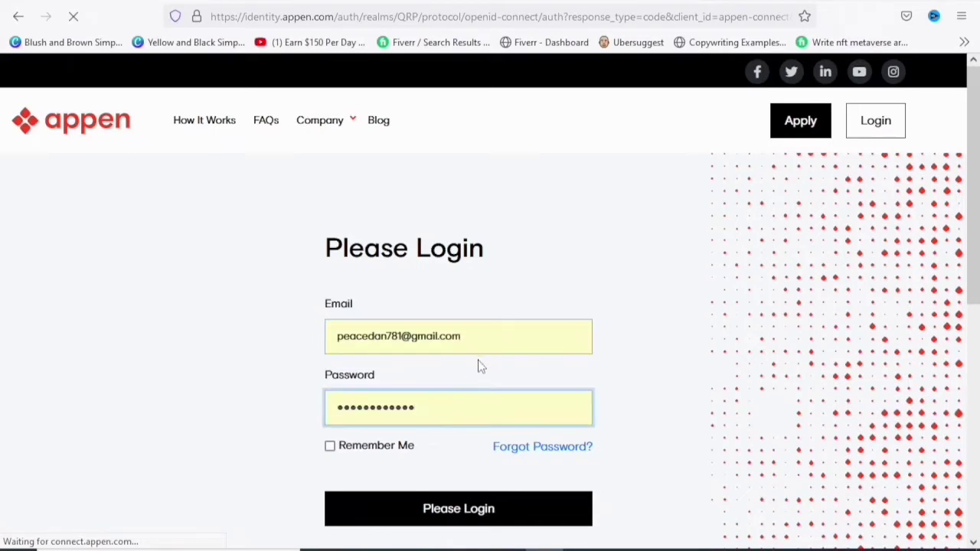
left_click(330, 448)
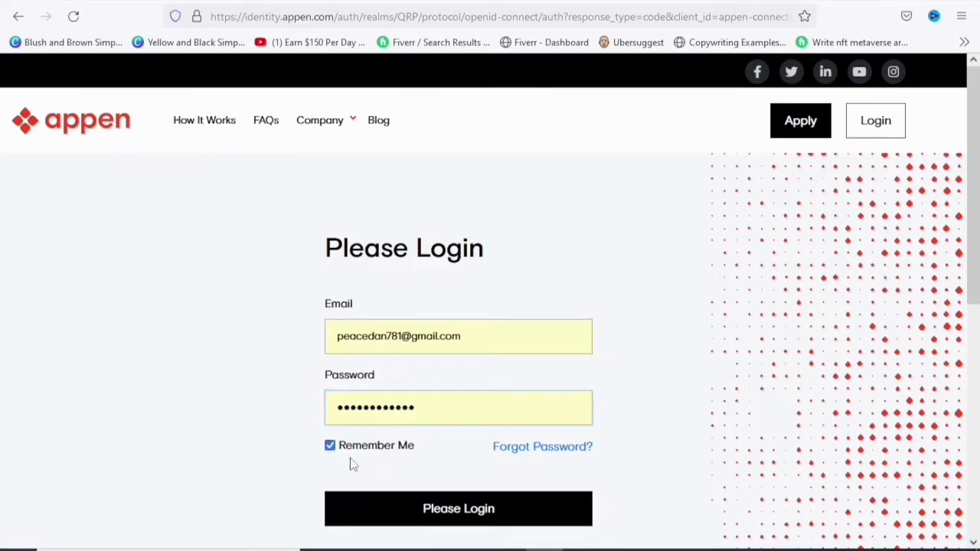
left_click(422, 515)
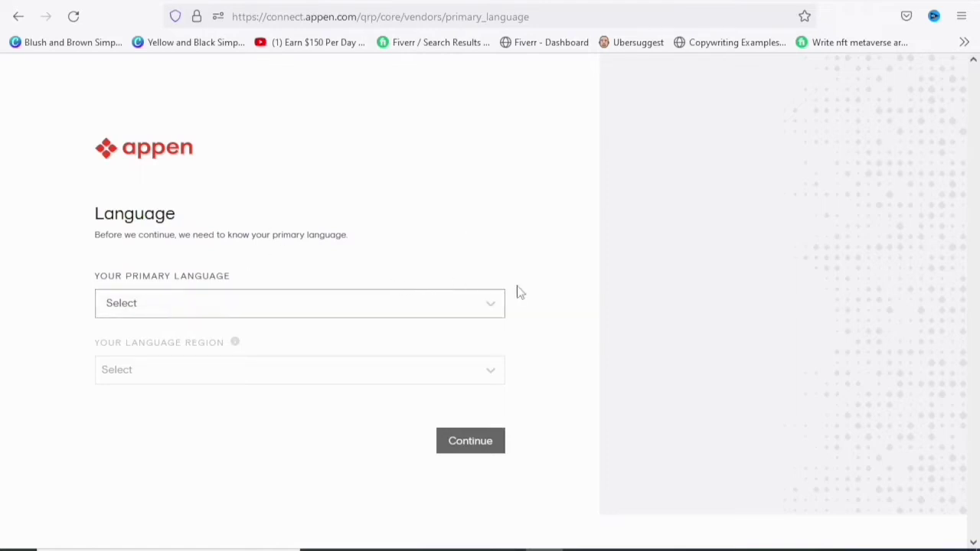
Set the primary language to English and the language region to Nigeria, and continue
left_click(487, 304)
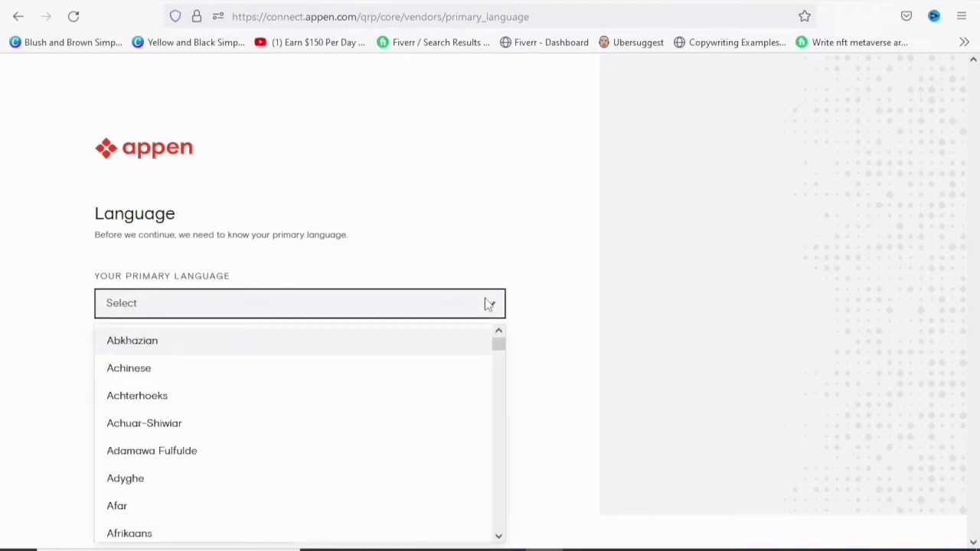
left_click_drag(502, 346, 499, 419)
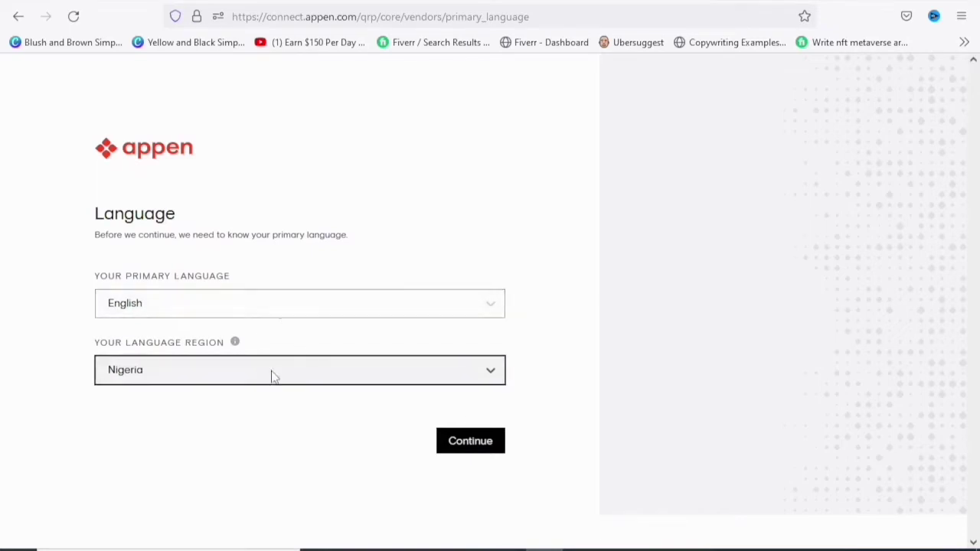
left_click(464, 446)
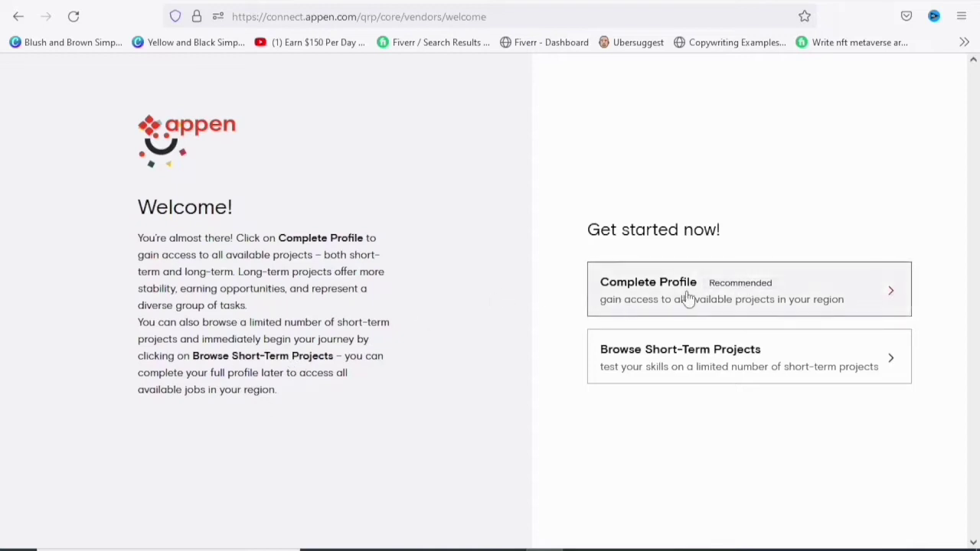
Choose to complete the profile and start the street address entry in the Location section
left_click(881, 296)
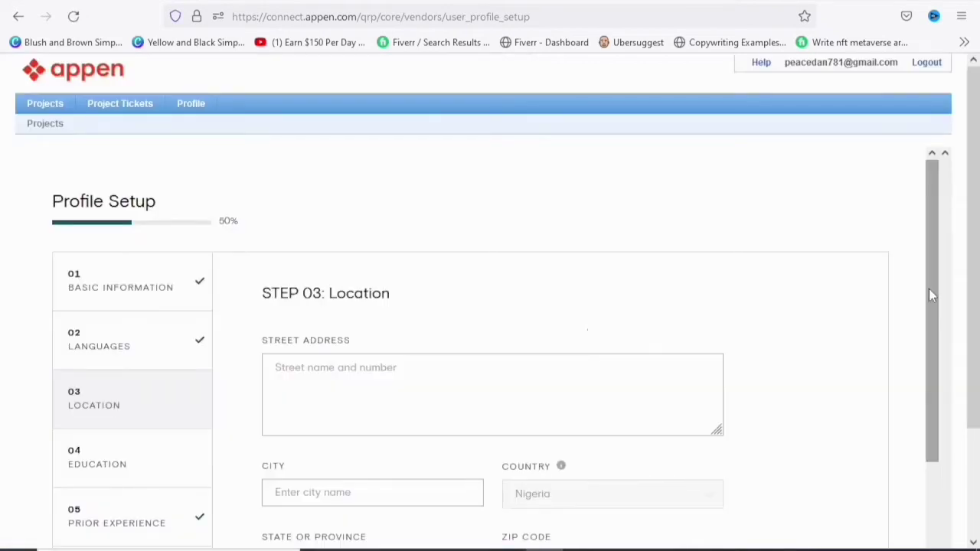
left_click_drag(929, 289, 941, 400)
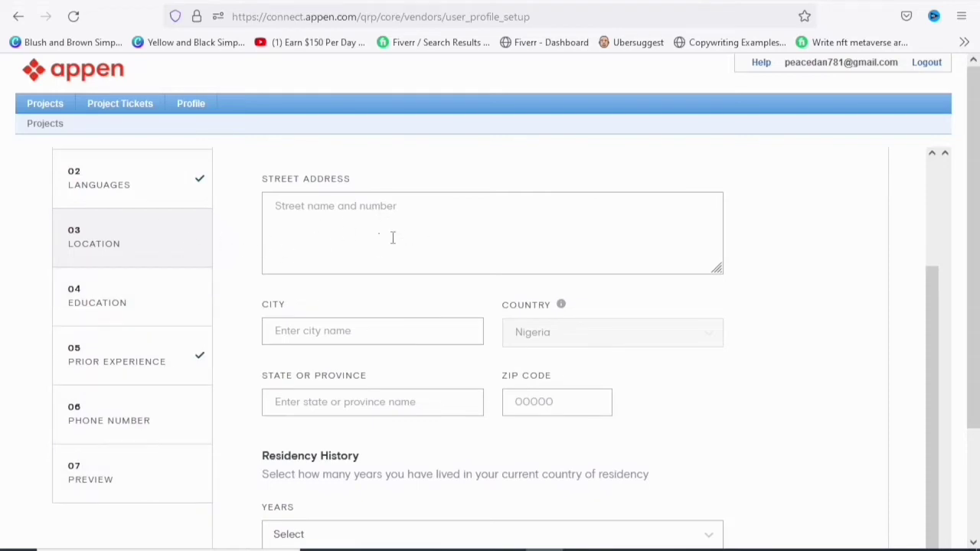
left_click(331, 212)
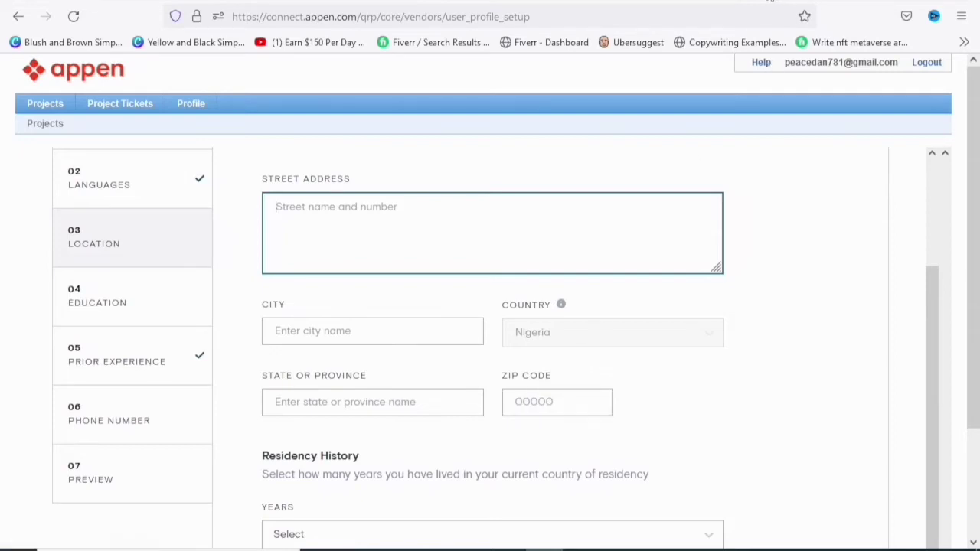
Search Google for "zip code of lagos ikeja" in a separate tab to look up the zip code, and close it
left_click(628, 6)
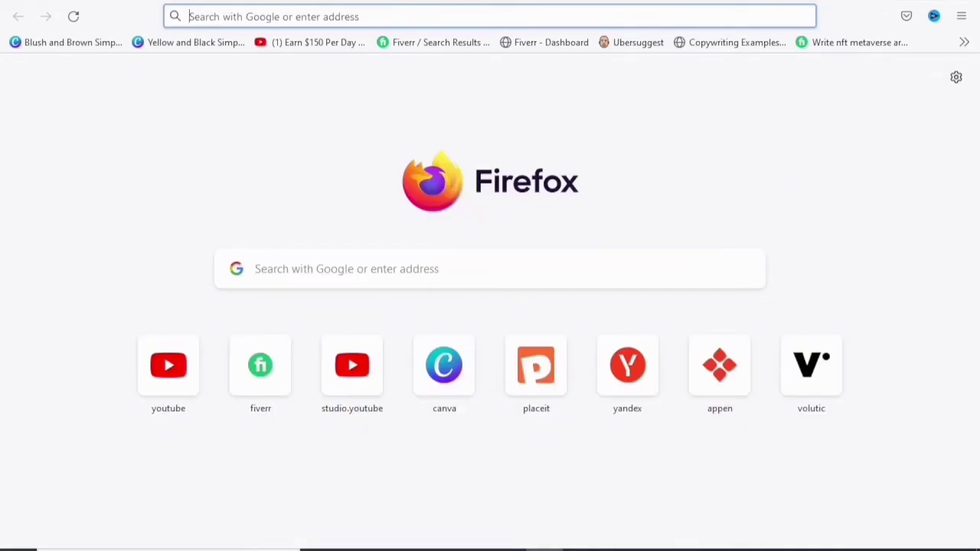
type("zi")
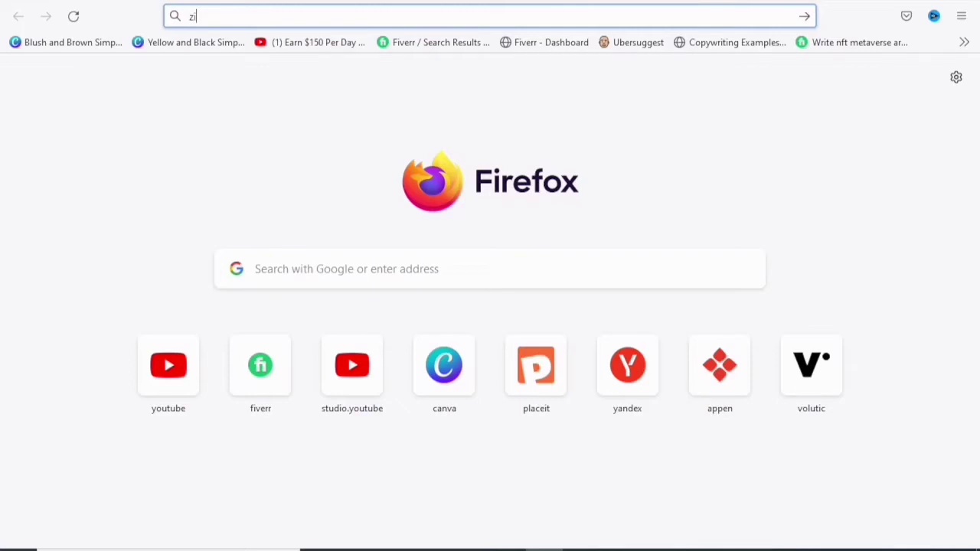
type("p code of b")
key("BackSpace")
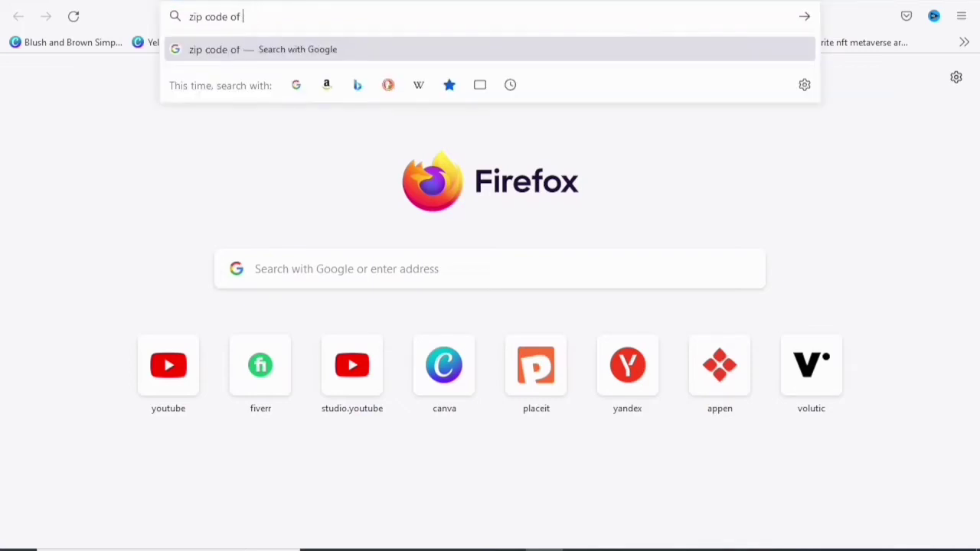
type("lag")
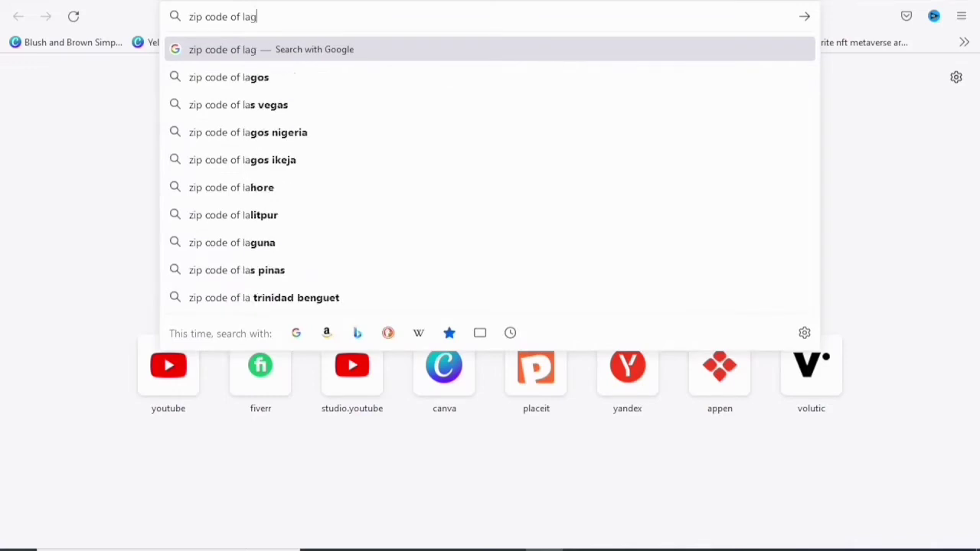
type("os")
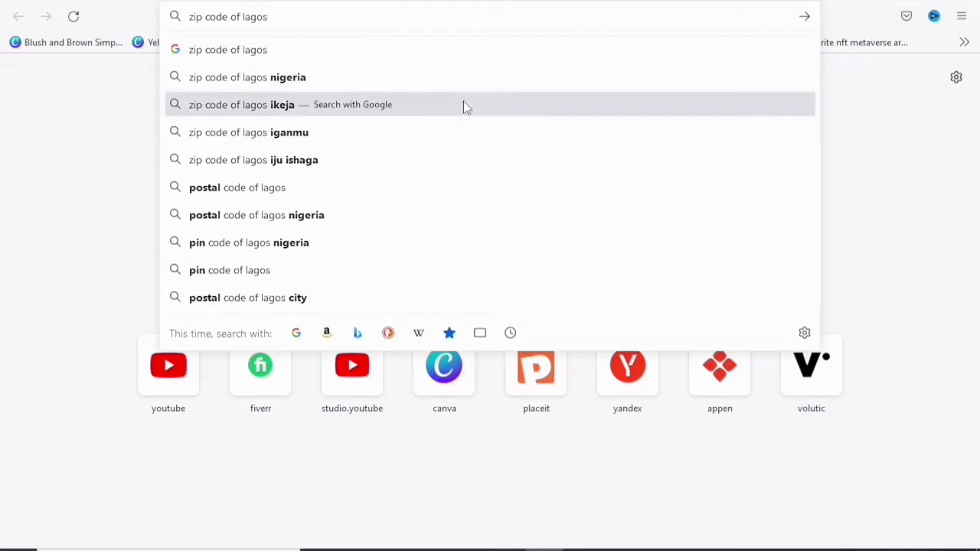
left_click(464, 104)
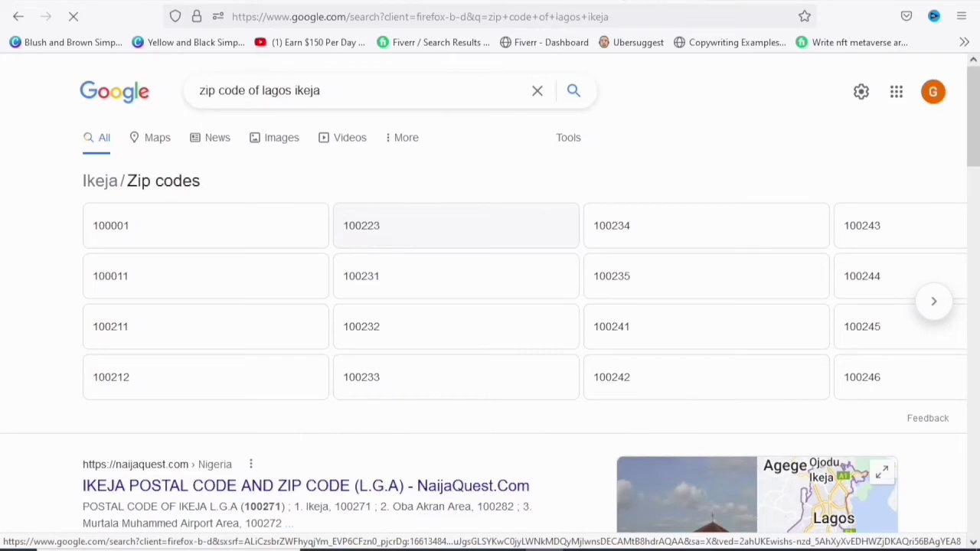
key("ctrl+w")
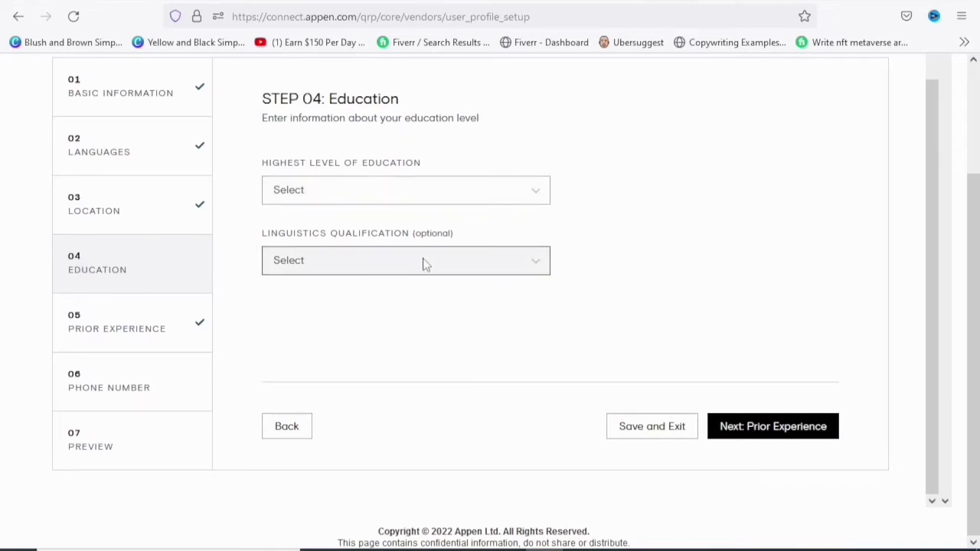
Open the choices for the highest level of education in the profile's Education section
left_click(544, 189)
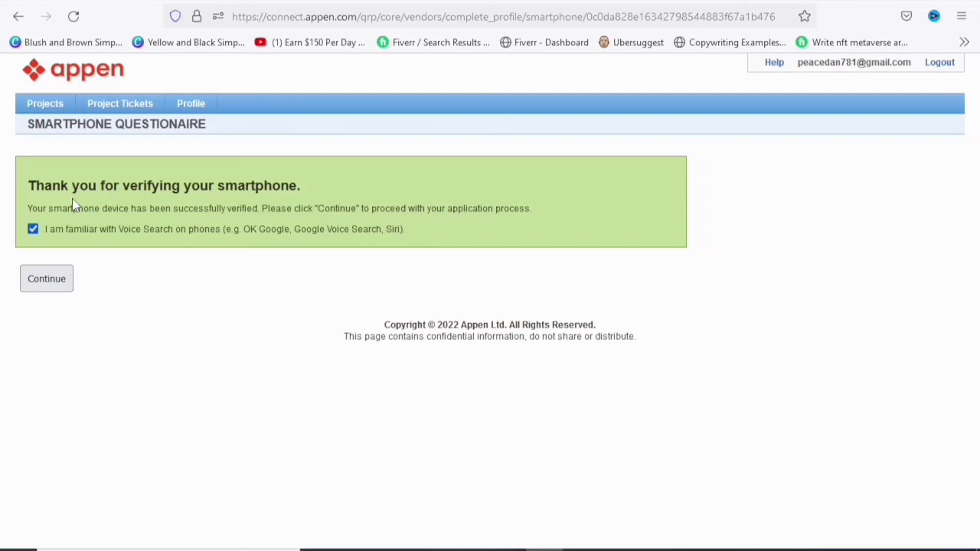
Continue from the smartphone questionnaire and answer Yes to the primary Gmail, phone call and adult material questions, and No to upsetting-offensive content
left_click(51, 280)
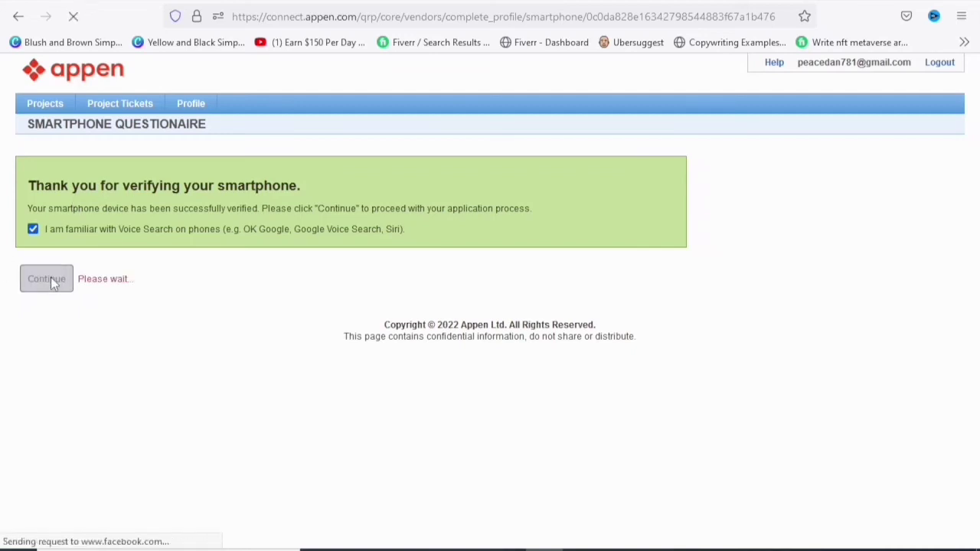
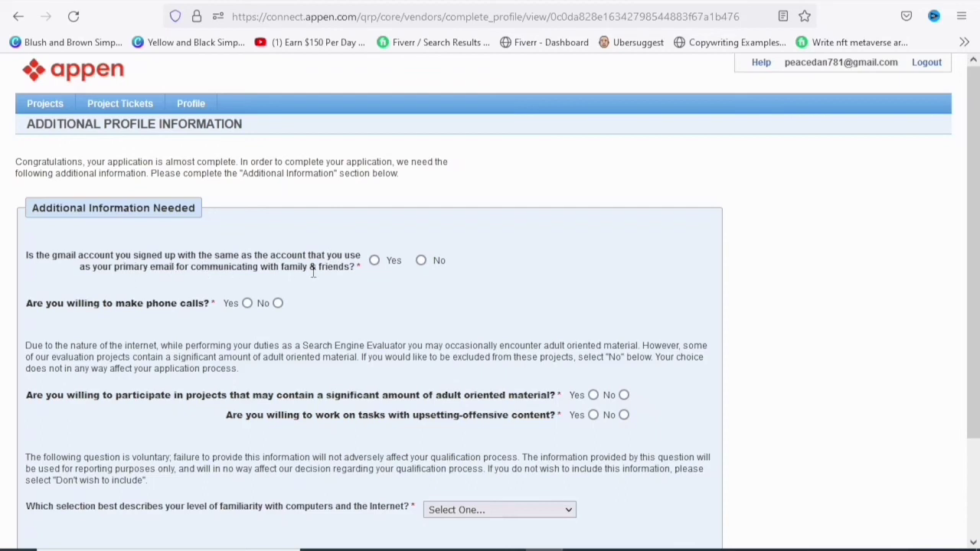
left_click(374, 261)
left_click(247, 304)
left_click(593, 395)
left_click(623, 415)
scroll(634, 512, "down", 3)
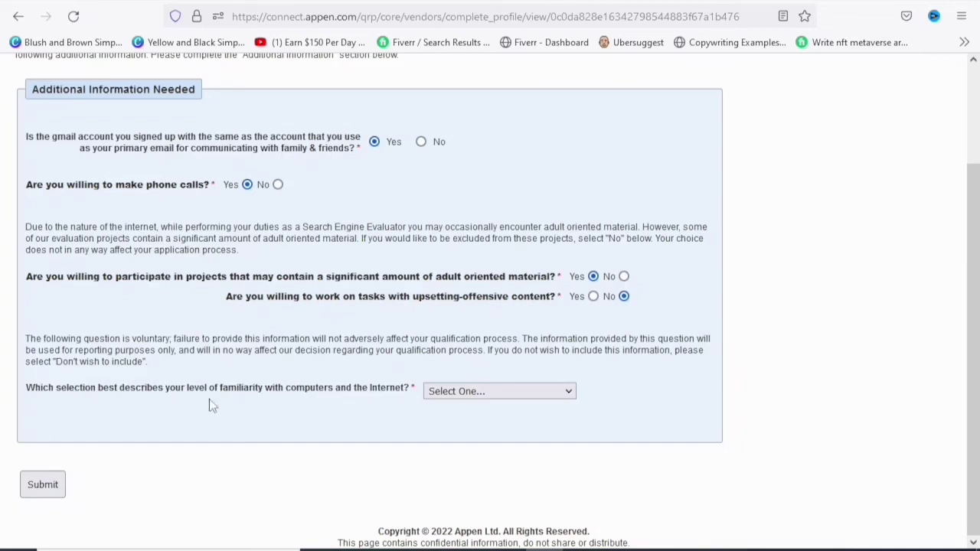
Set the level of familiarity with computers and the Internet to Advanced and submit the additional profile information
left_click(569, 395)
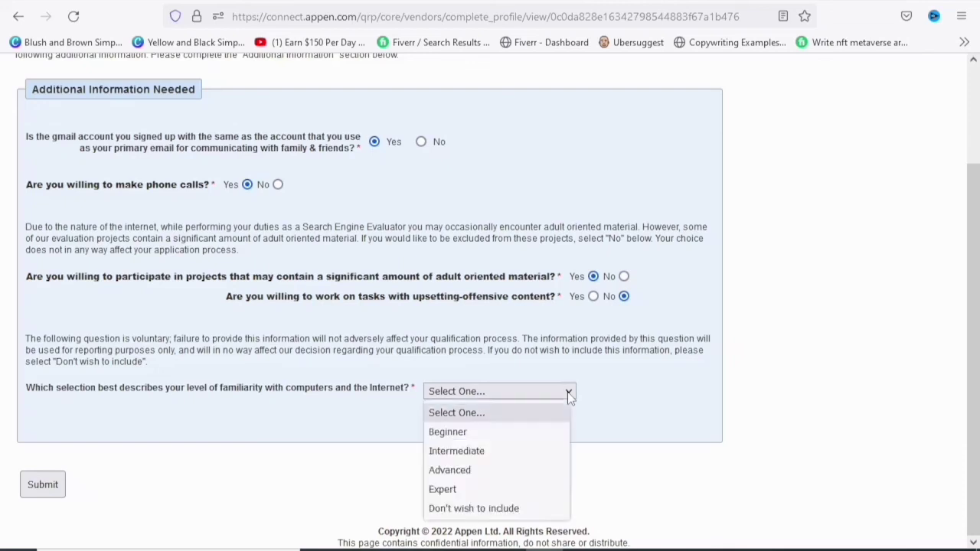
left_click(515, 468)
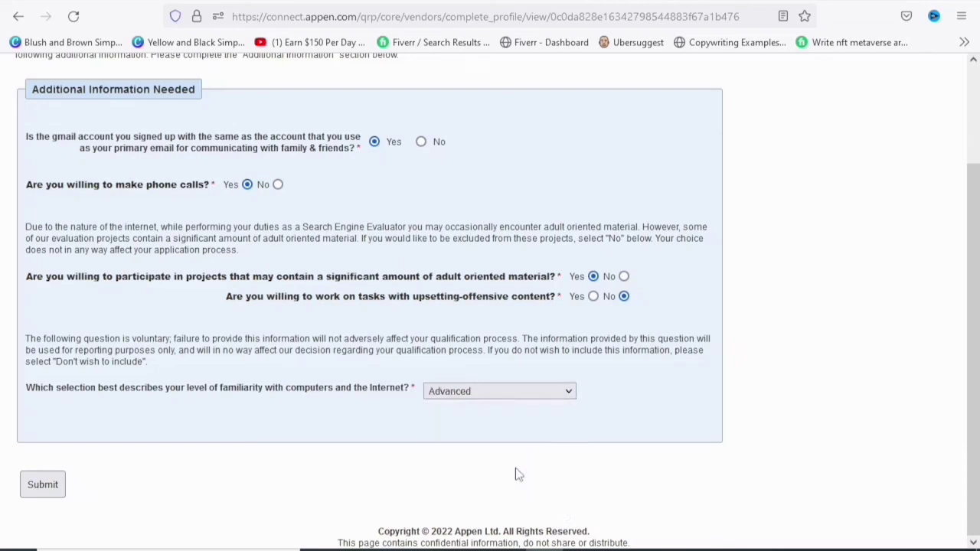
left_click(47, 491)
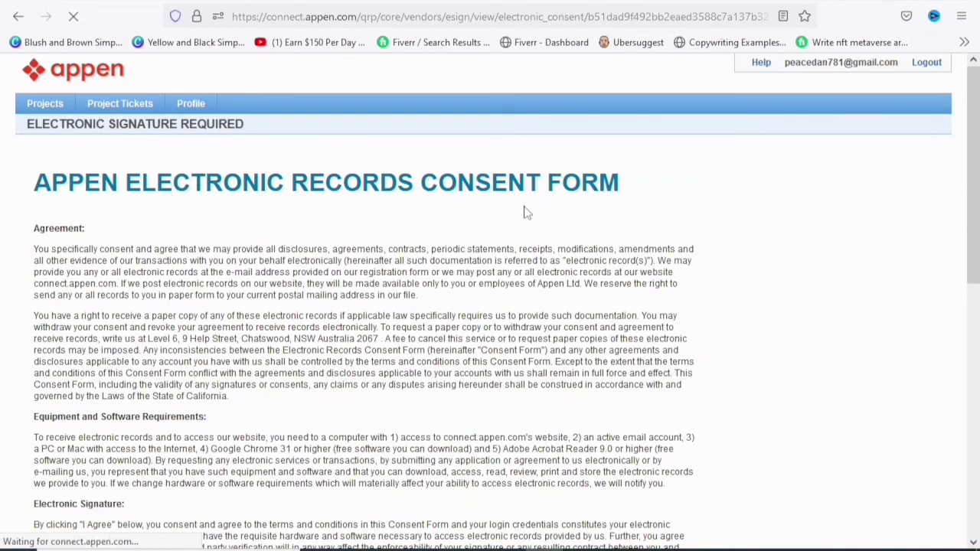
Agree to the Appen Electronic Records Consent Form using the prefilled electronic signature details
scroll(55, 277, "down", 10)
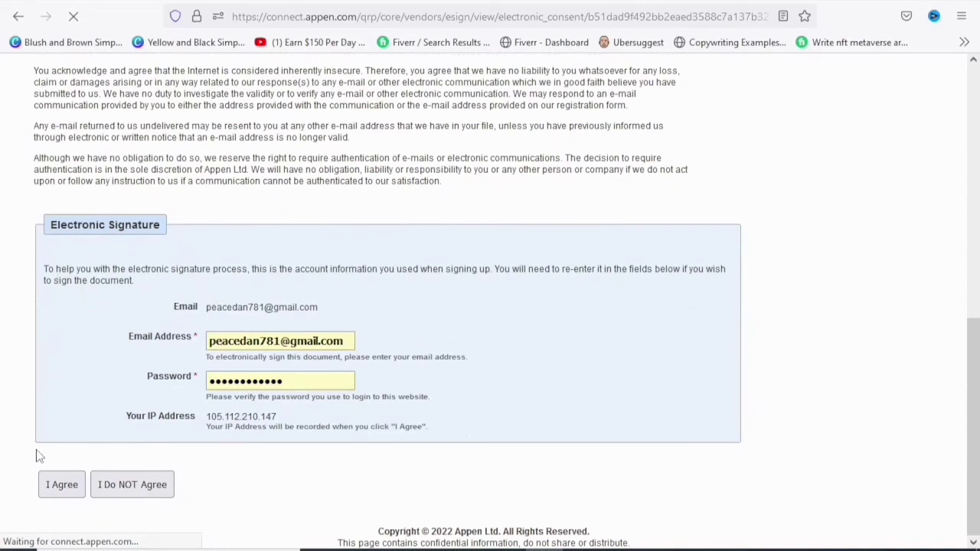
left_click(60, 493)
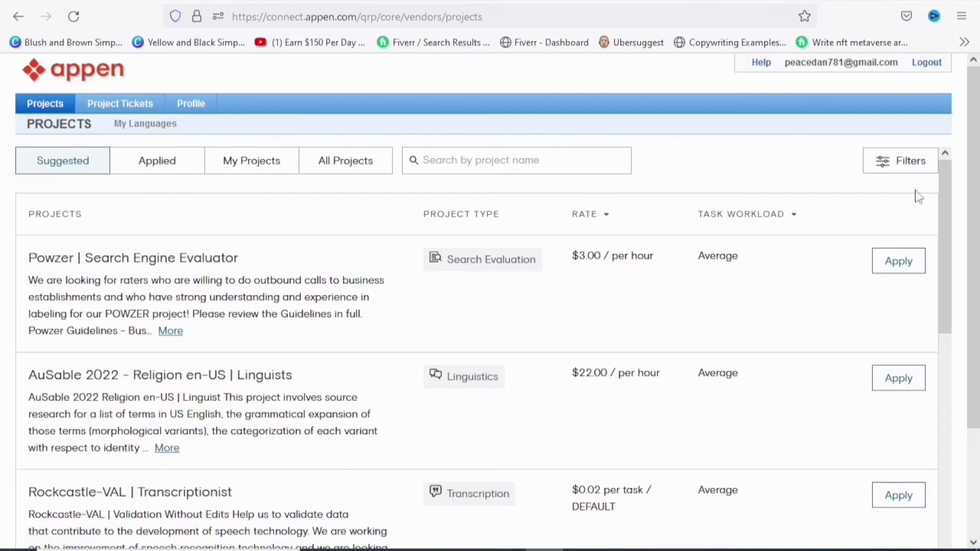
Look through the suggested projects with their project types, rates and task workloads
scroll(944, 253, "down", 1)
scroll(954, 306, "down", 3)
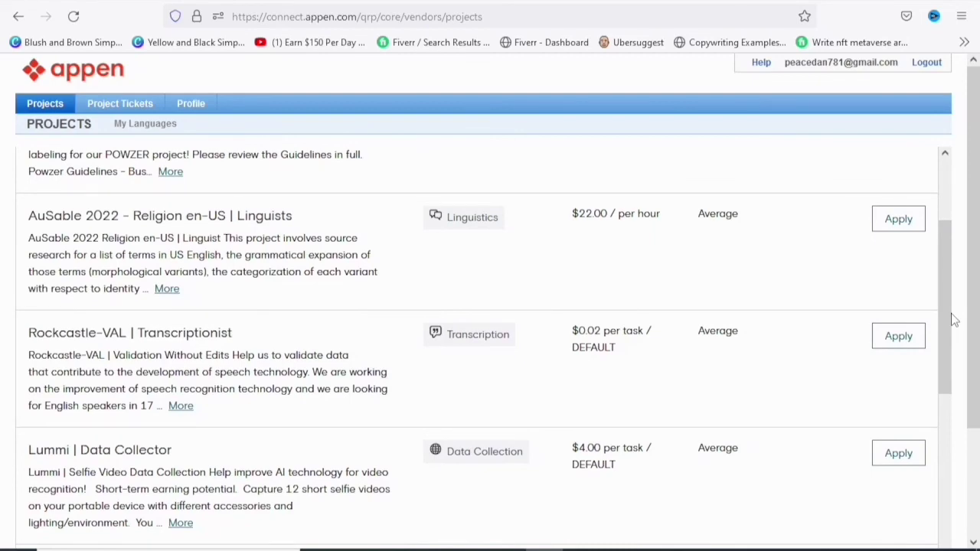
scroll(953, 320, "up", 3)
scroll(954, 320, "down", 3)
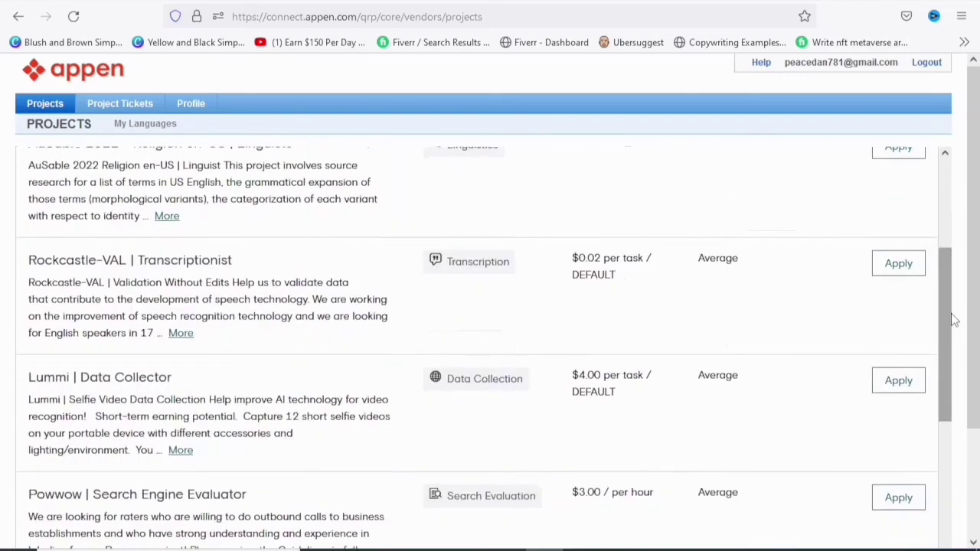